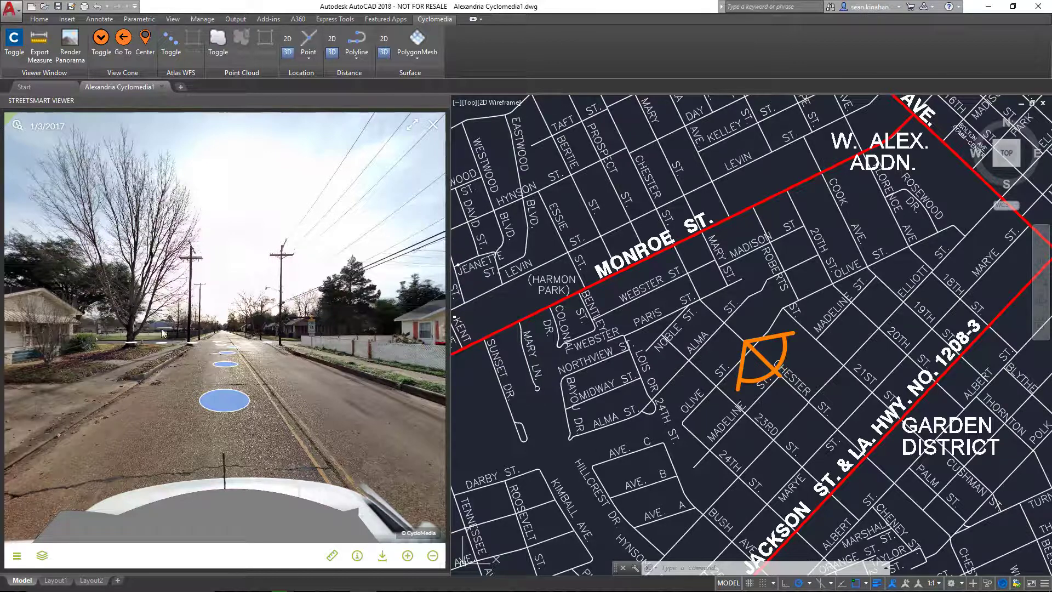
# Rotate the street panorama around the vehicle to examine the surroundings and pick out the matching view cone on the map.
pyautogui.moveTo(381, 372); pyautogui.dragTo(218, 386)
pyautogui.moveTo(337, 395); pyautogui.dragTo(231, 384)
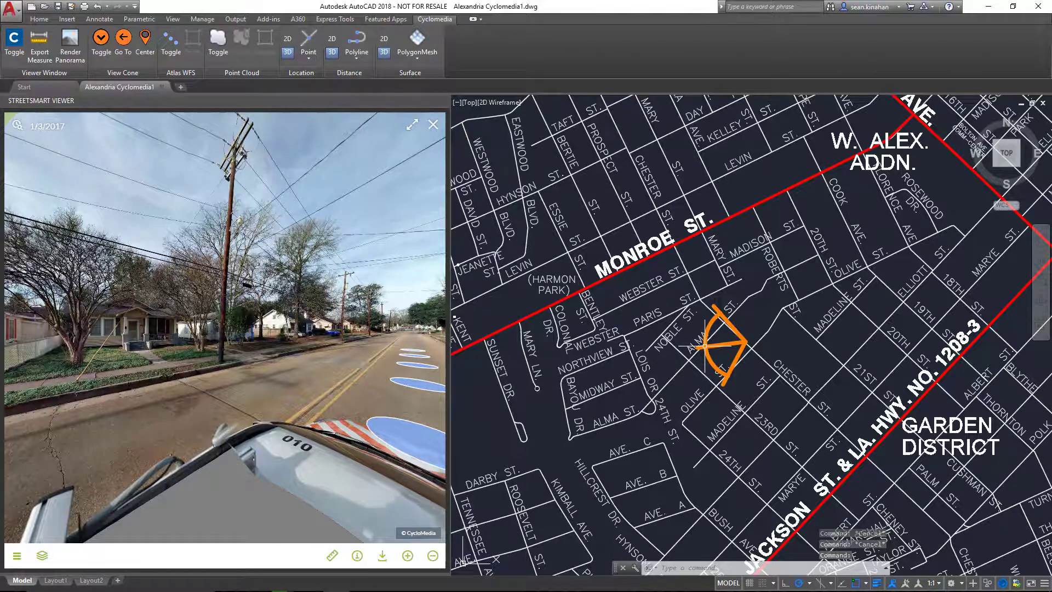
pyautogui.moveTo(314, 371); pyautogui.dragTo(230, 351)
pyautogui.moveTo(310, 353); pyautogui.dragTo(279, 349)
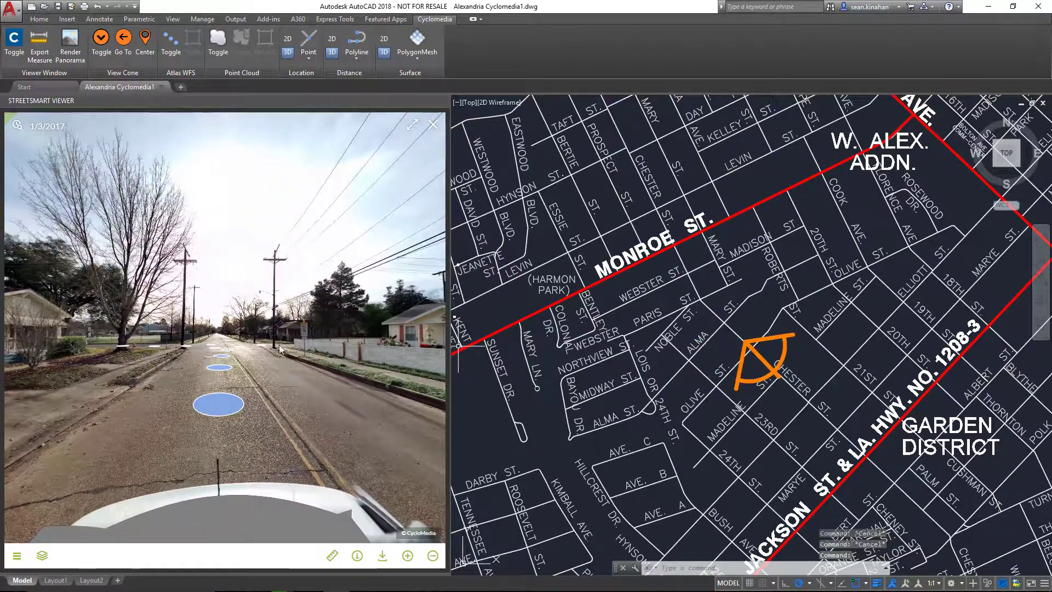
pyautogui.click(773, 373)
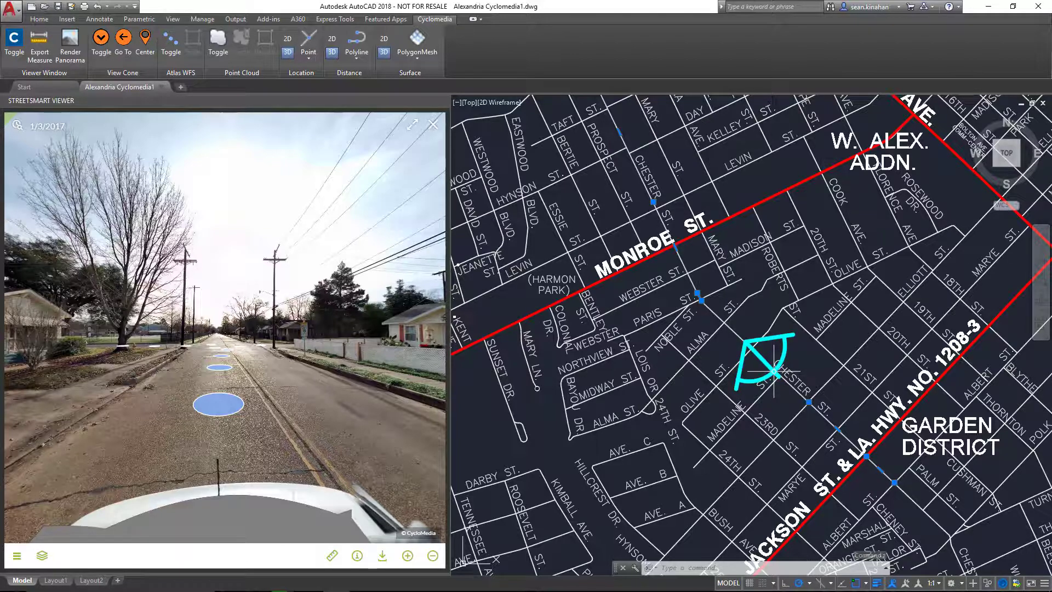
pyautogui.press('Escape')
pyautogui.press('Escape')
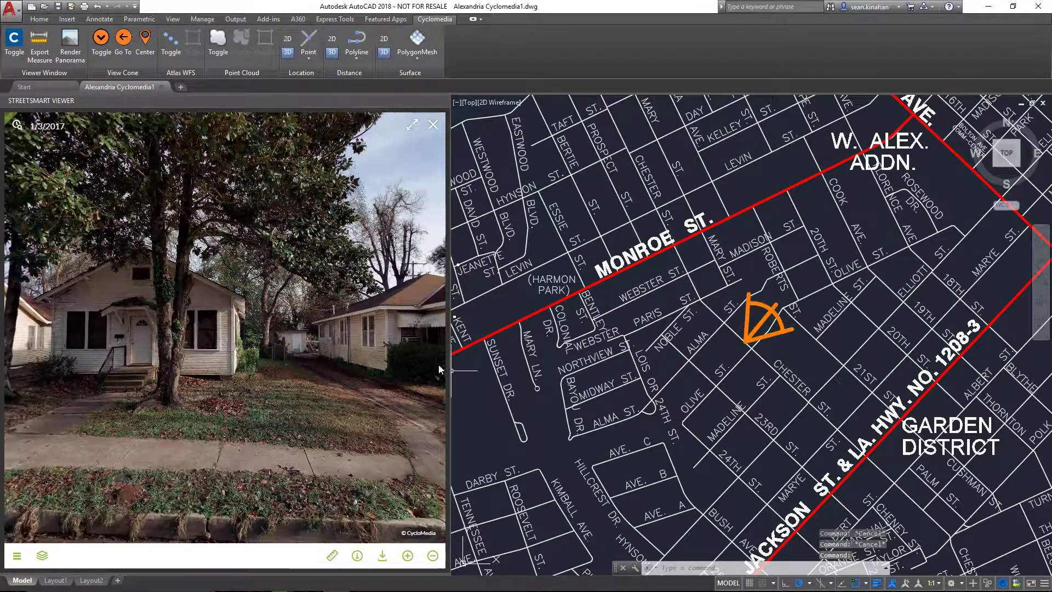
# Zoom in and out on the driveway between the two houses in the panorama and turn back to face down the road.
pyautogui.moveTo(440, 369); pyautogui.dragTo(261, 350)
pyautogui.scroll(4, 291, 350)
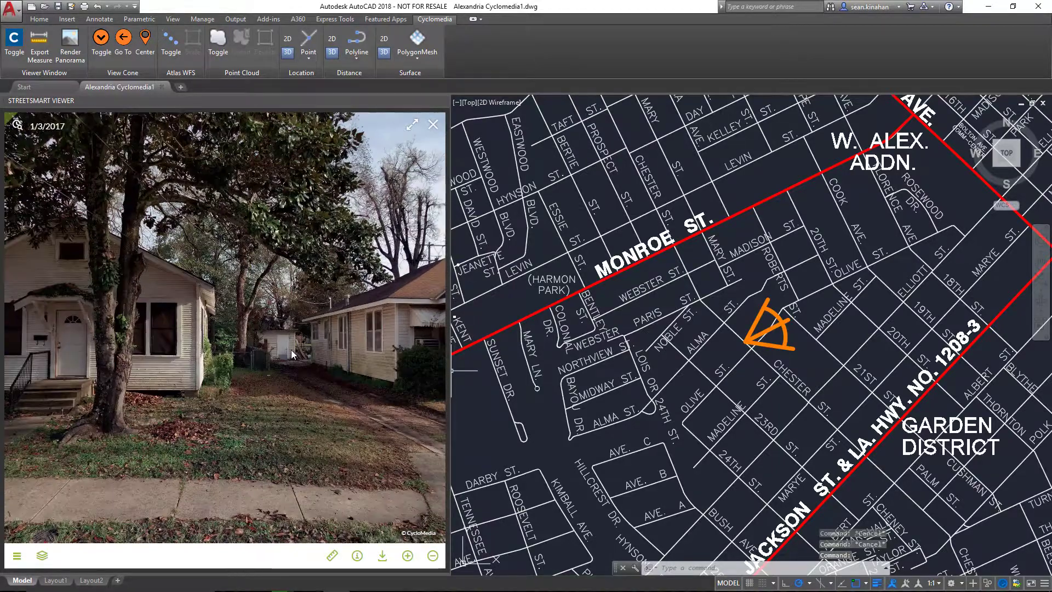
pyautogui.scroll(-4, 291, 350)
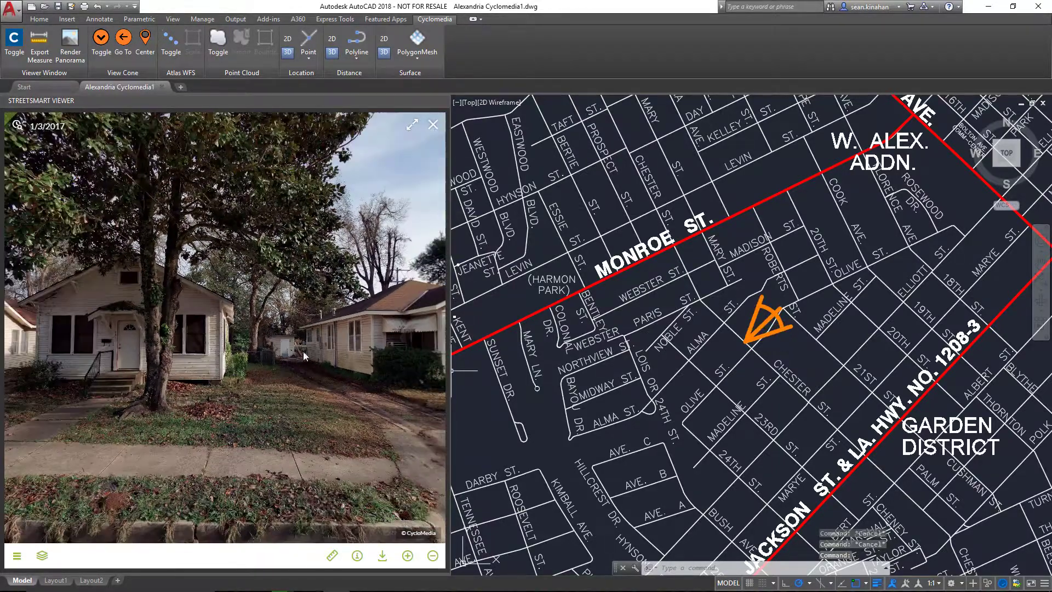
pyautogui.moveTo(304, 350)
pyautogui.mouseDown()
pyautogui.moveTo(255, 365)
pyautogui.moveTo(300, 363)
pyautogui.moveTo(307, 372)
pyautogui.moveTo(207, 350)
pyautogui.moveTo(297, 353)
pyautogui.mouseUp()
pyautogui.scroll(3, 301, 356)
pyautogui.scroll(-5, 300, 357)
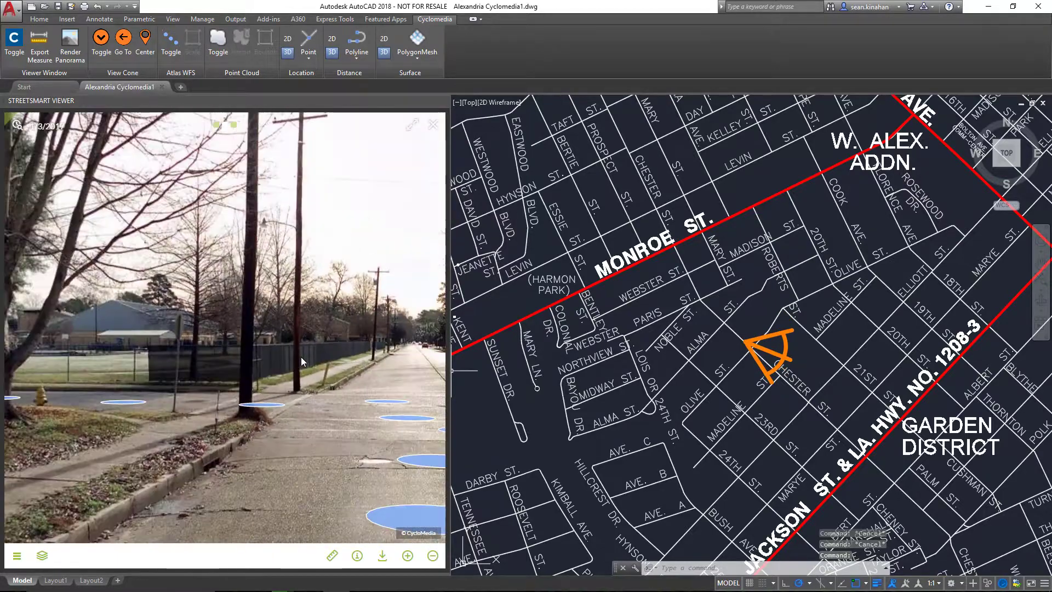
pyautogui.moveTo(301, 361); pyautogui.dragTo(280, 350)
pyautogui.click(317, 363)
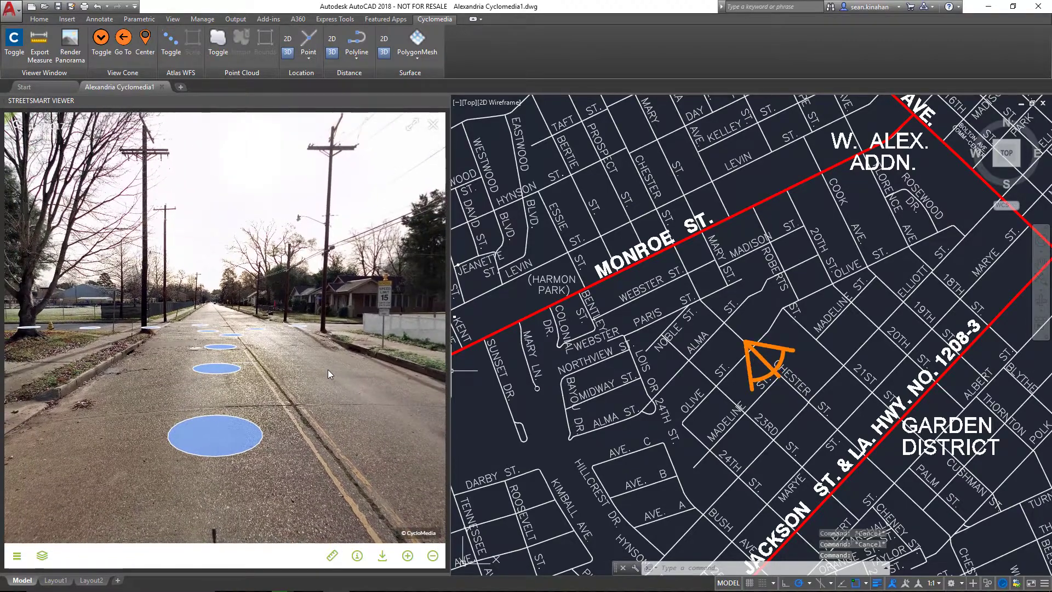
pyautogui.click(269, 388)
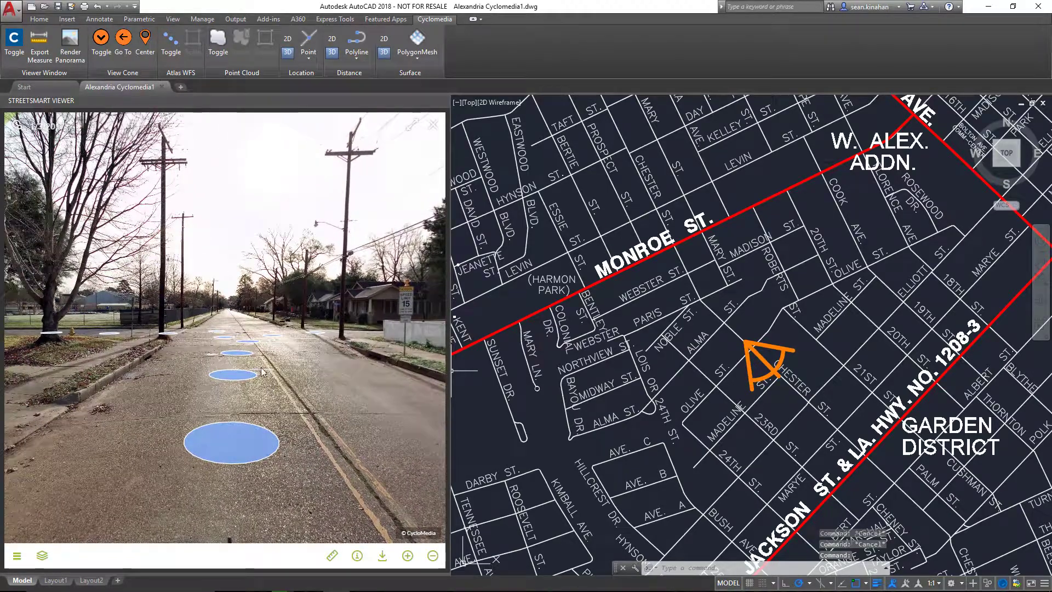
# Hide the Cyclorama recording layer overlay in the panorama and show it again.
pyautogui.click(43, 556)
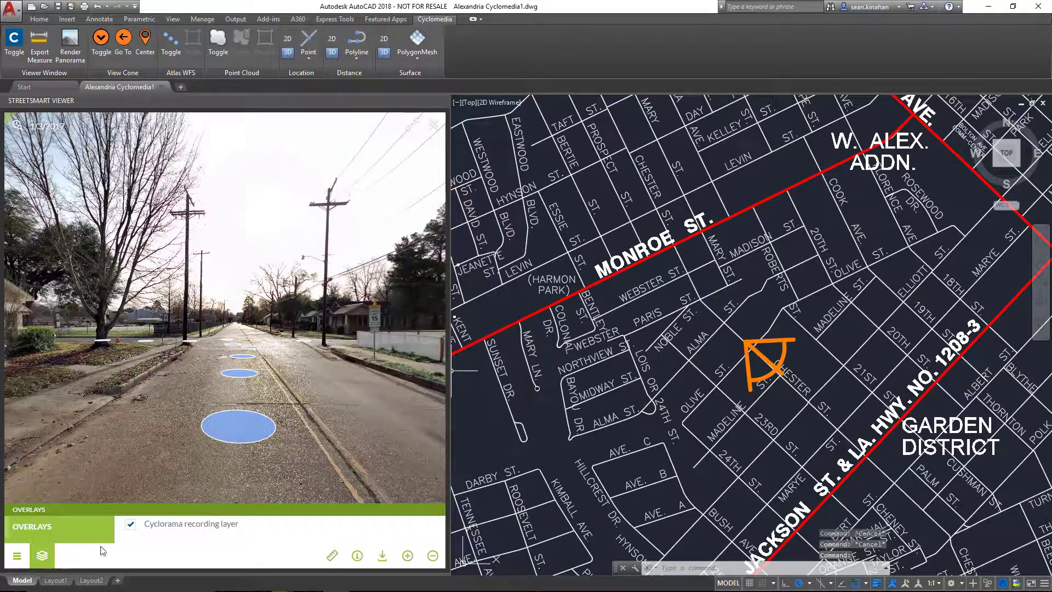
pyautogui.click(130, 526)
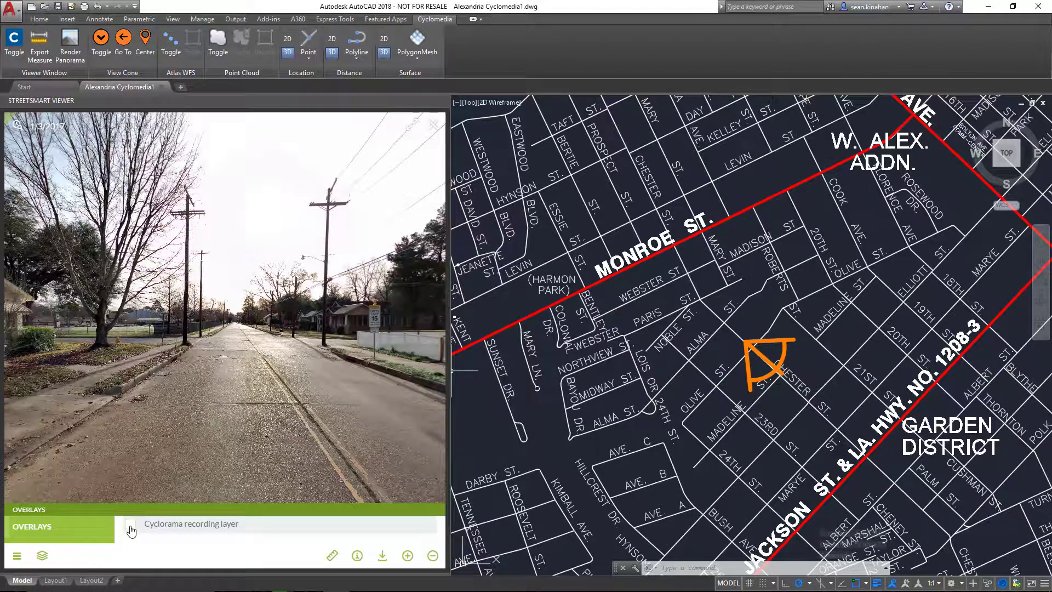
pyautogui.click(130, 527)
pyautogui.click(43, 557)
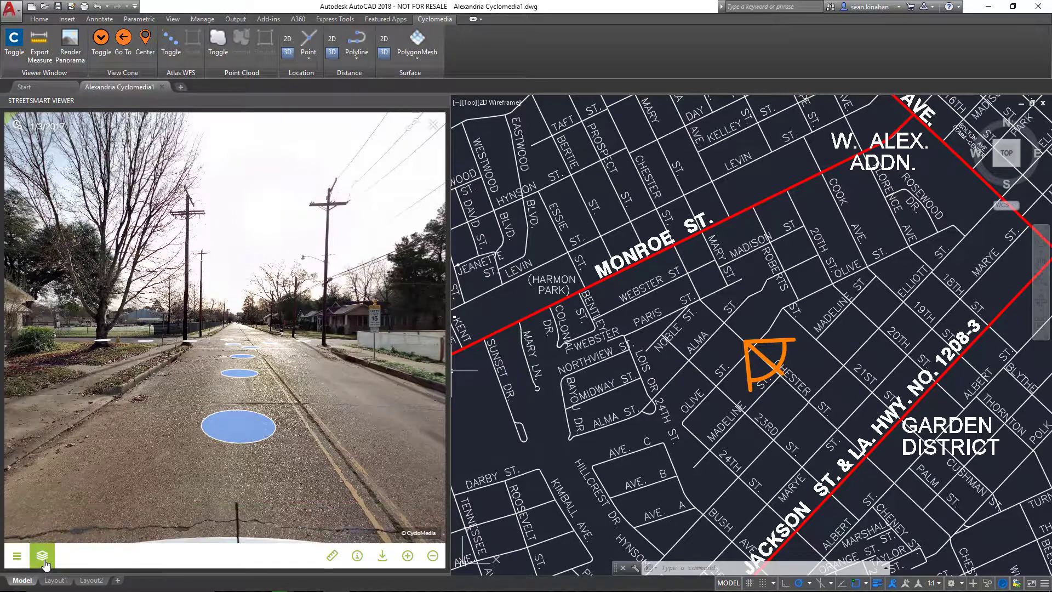
# Advance along the recording points to the intersection and turn onto the side street lined with houses and the fenced lot.
pyautogui.click(240, 426)
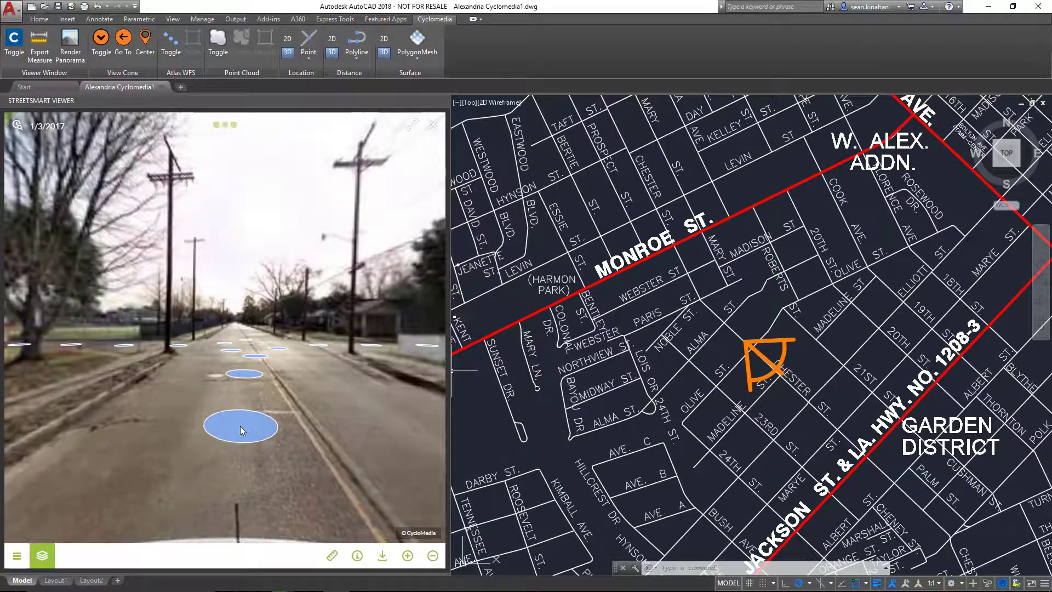
pyautogui.click(239, 425)
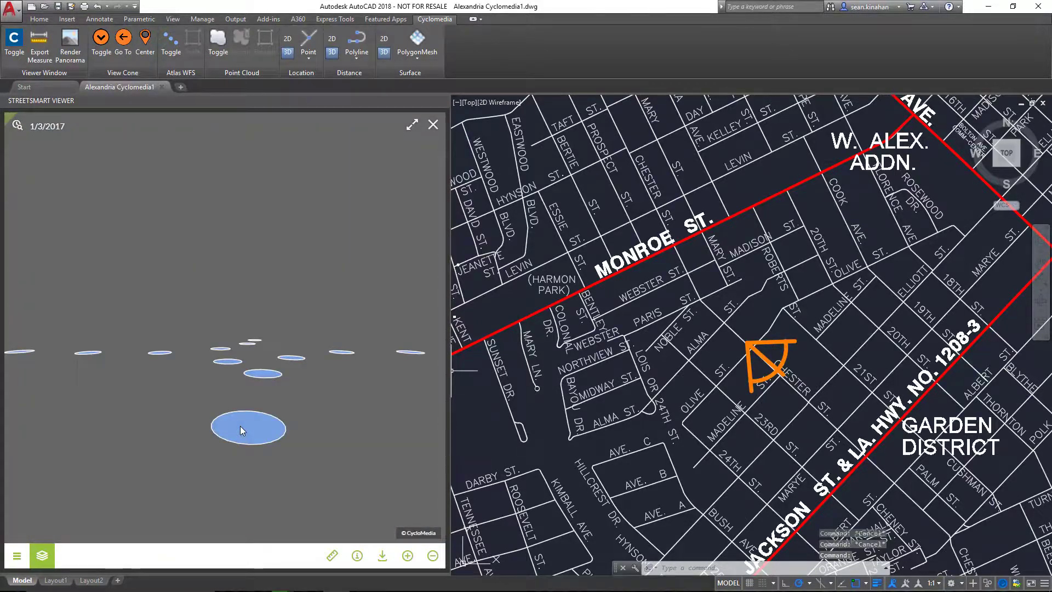
pyautogui.click(343, 353)
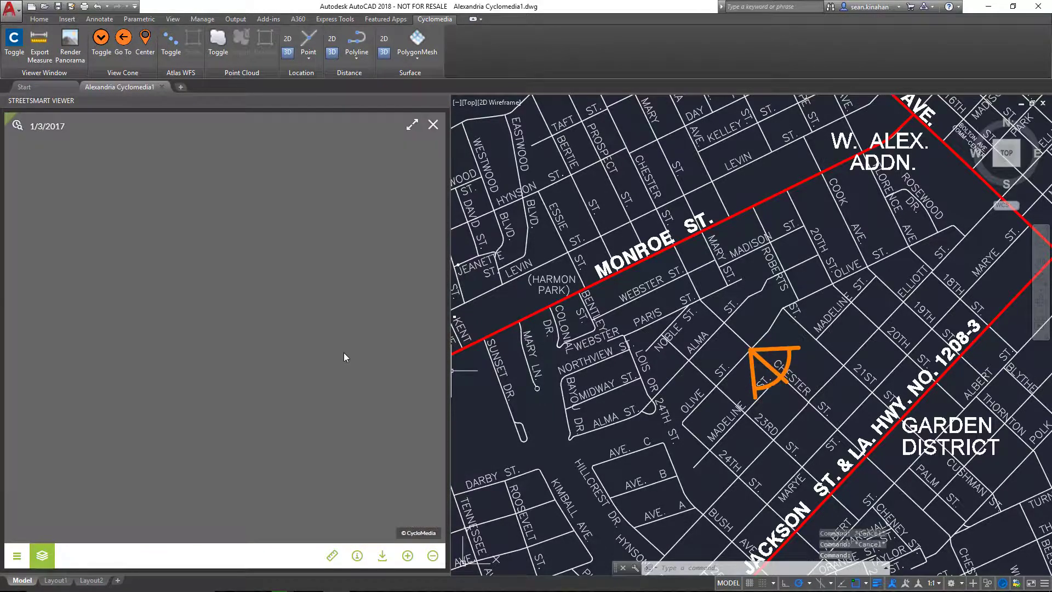
pyautogui.moveTo(77, 389); pyautogui.dragTo(215, 390)
pyautogui.moveTo(109, 396); pyautogui.dragTo(373, 397)
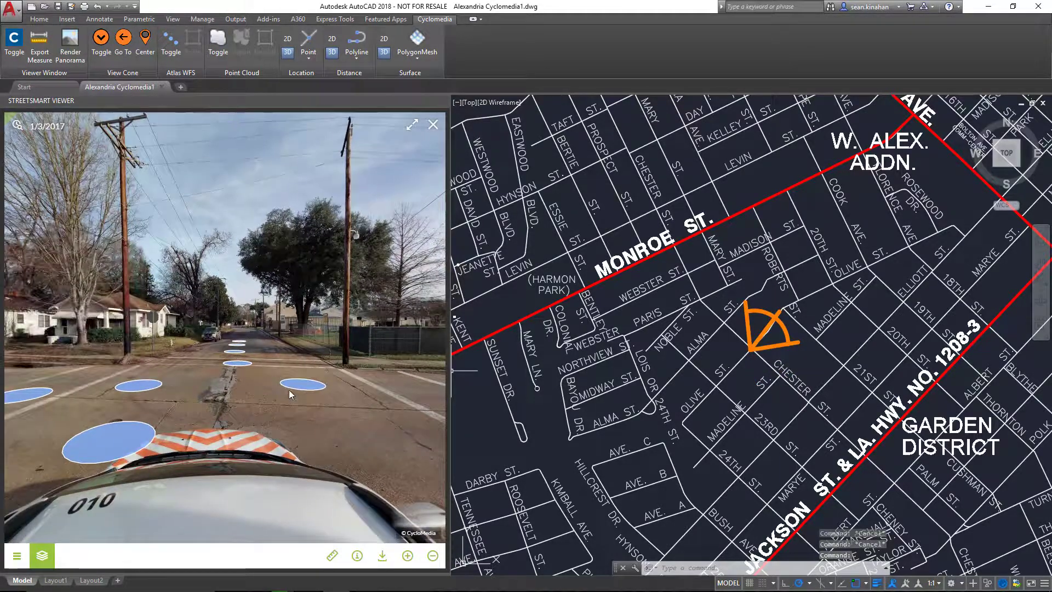
pyautogui.click(304, 386)
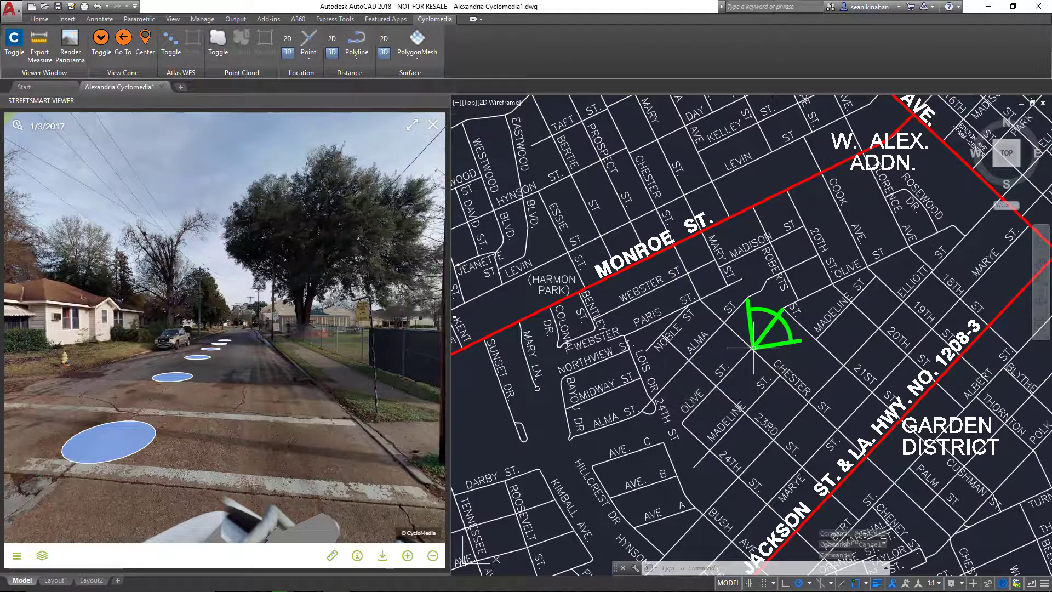
# Move the view cone to the south end of Mary Ln. and look around the street through its recording points.
pyautogui.moveTo(754, 348); pyautogui.dragTo(537, 387)
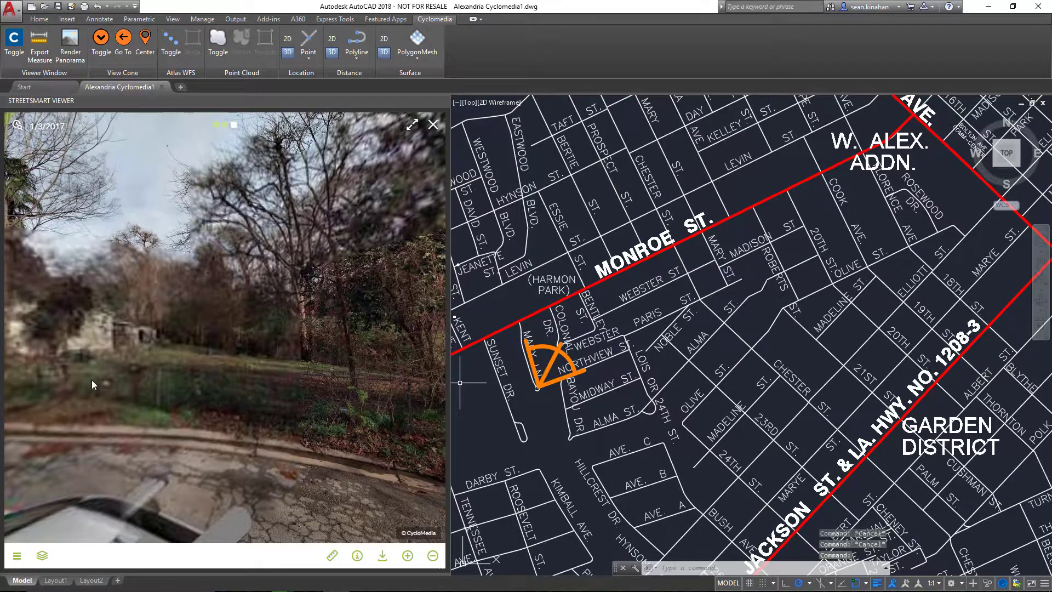
pyautogui.moveTo(91, 380); pyautogui.dragTo(265, 404)
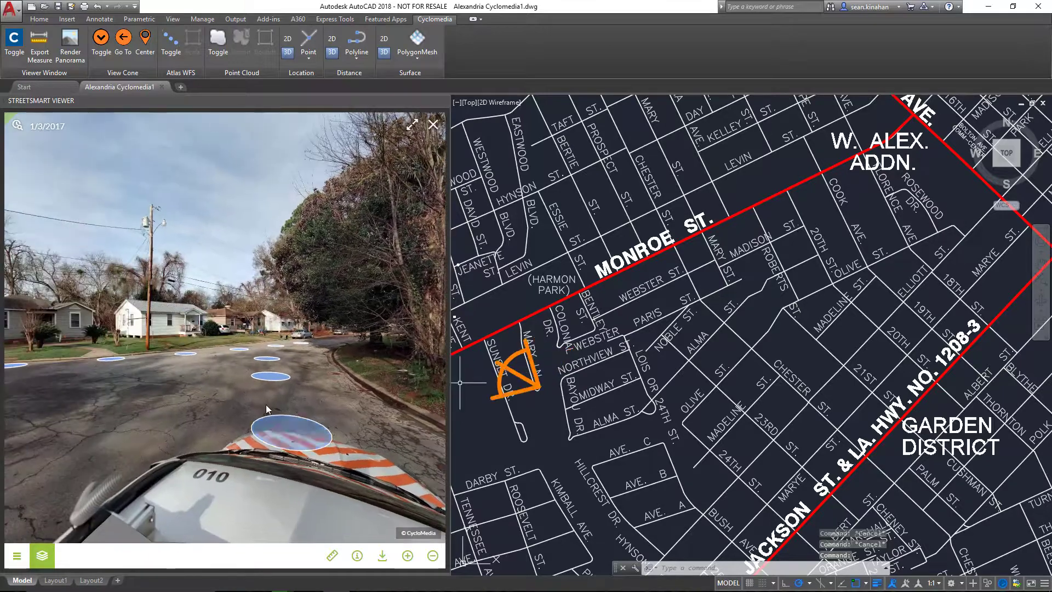
pyautogui.click(291, 434)
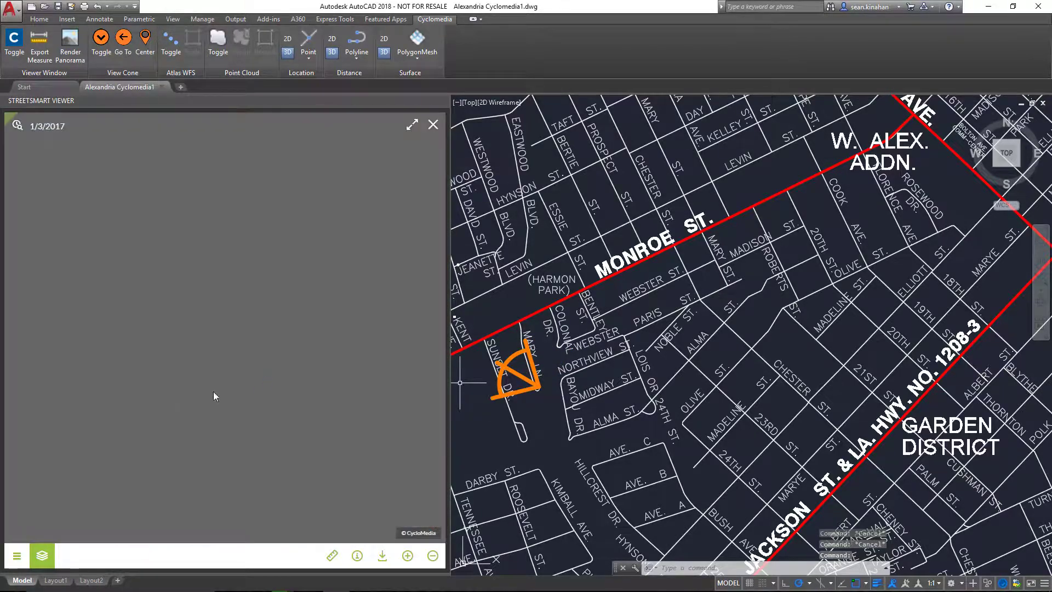
pyautogui.moveTo(128, 376); pyautogui.dragTo(278, 380)
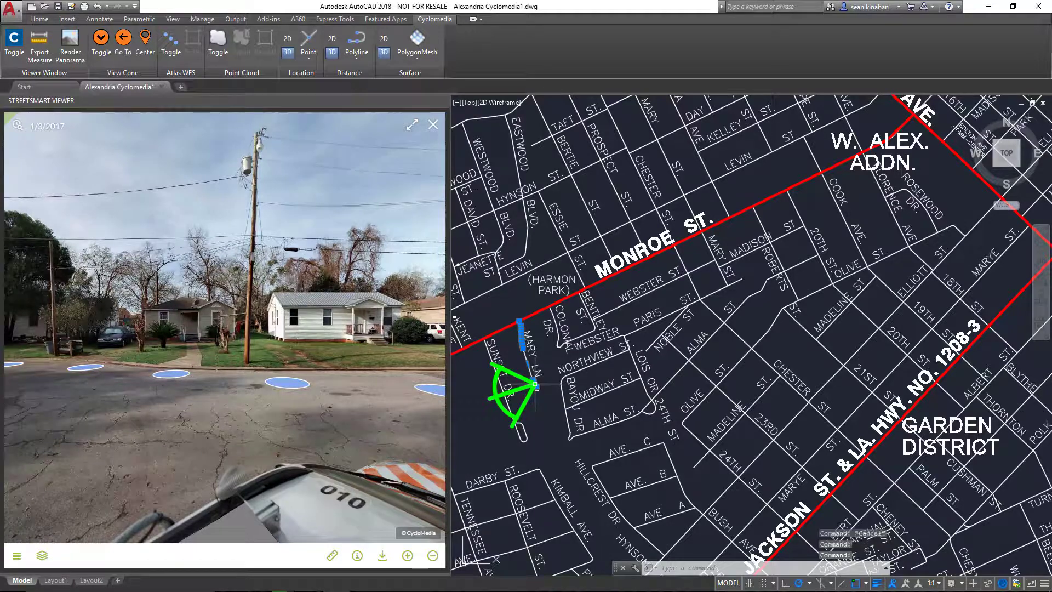
# Relocate the view cone to Levin St. west of Harmon Park and turn the panorama to look along the road.
pyautogui.moveTo(540, 384); pyautogui.dragTo(507, 282)
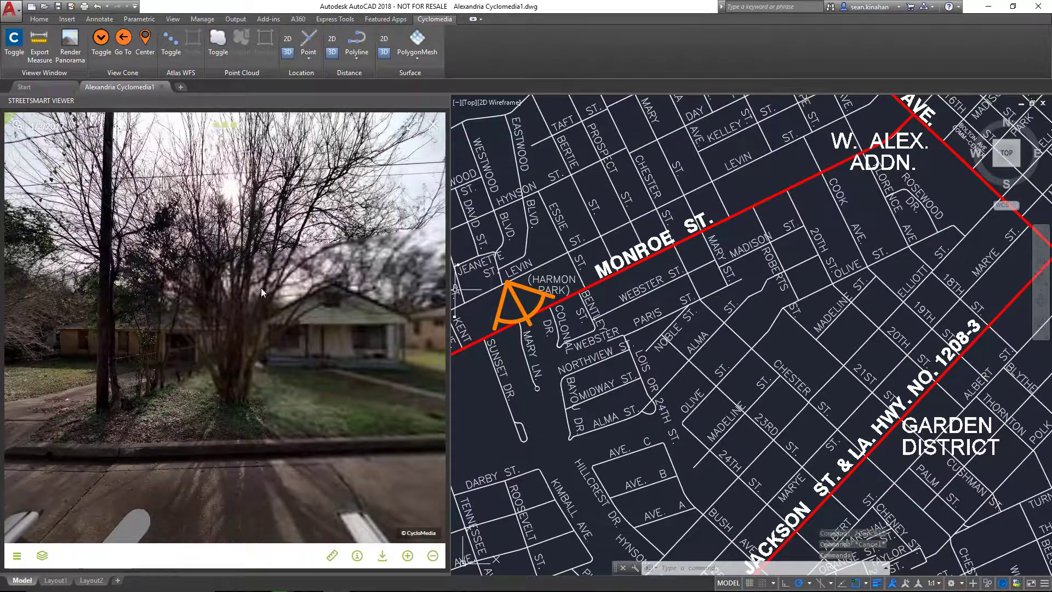
pyautogui.moveTo(287, 409); pyautogui.dragTo(131, 444)
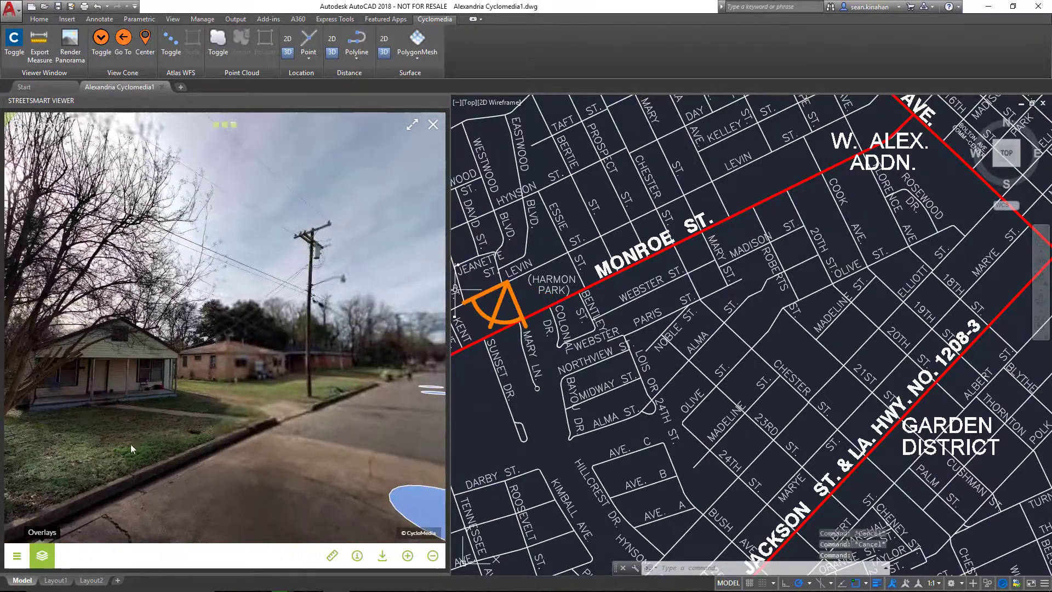
pyautogui.moveTo(375, 408); pyautogui.dragTo(295, 392)
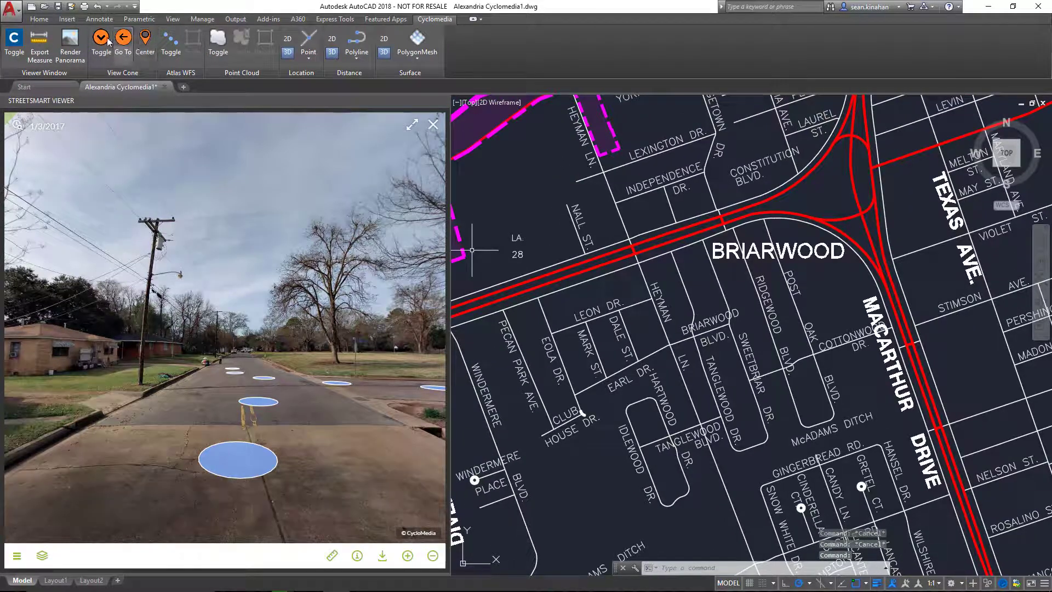
# Browse the map area south of Briarwood and bring the map back to the view cone with Go To.
pyautogui.moveTo(928, 165); pyautogui.dragTo(959, 116, button='middle')
pyautogui.moveTo(768, 306); pyautogui.dragTo(838, 268, button='middle')
pyautogui.moveTo(711, 357); pyautogui.dragTo(598, 312, button='middle')
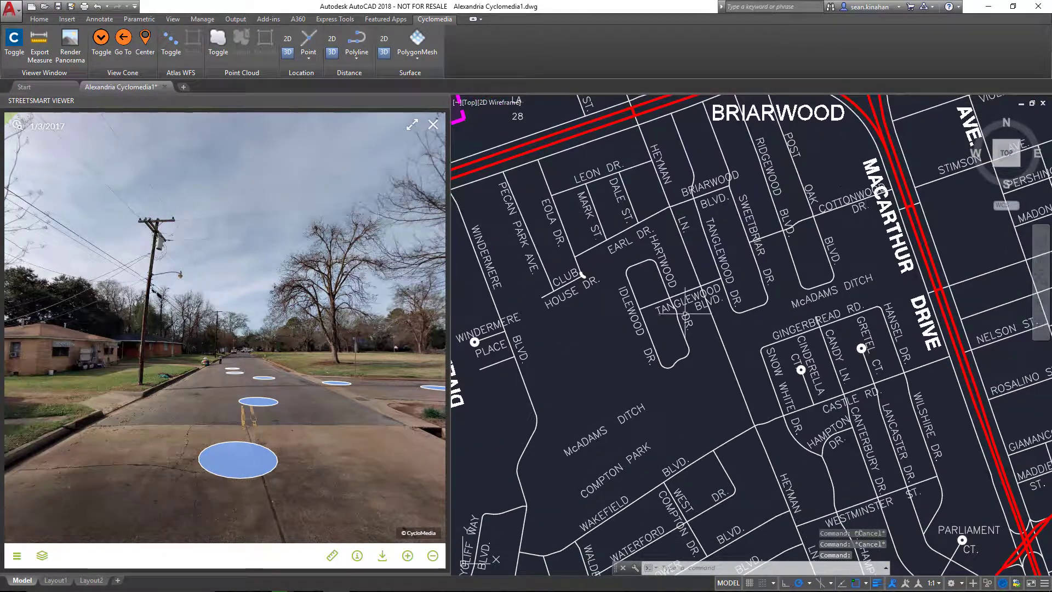
pyautogui.click(474, 342)
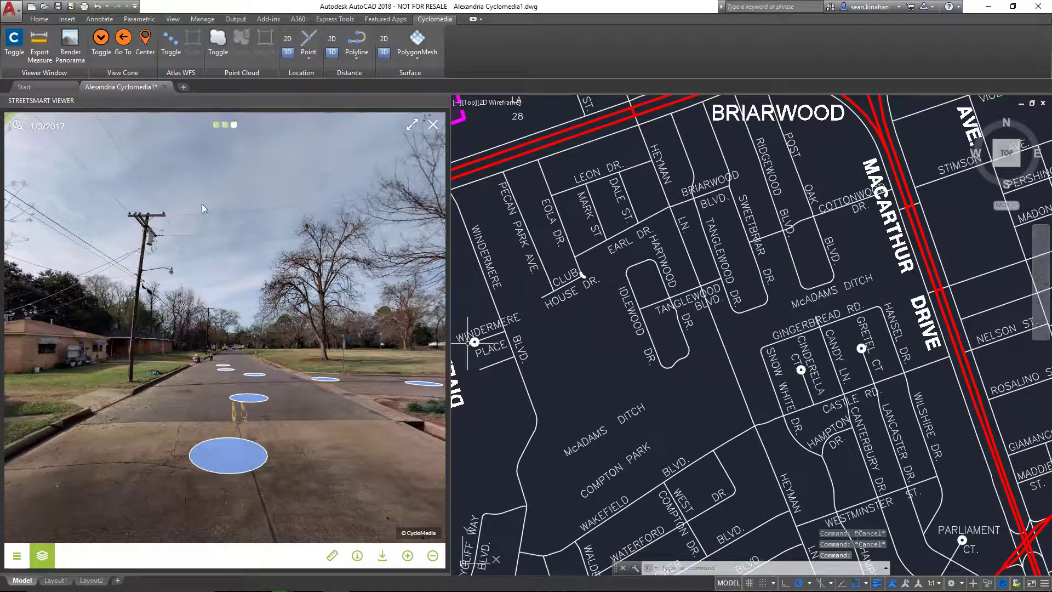
pyautogui.click(122, 38)
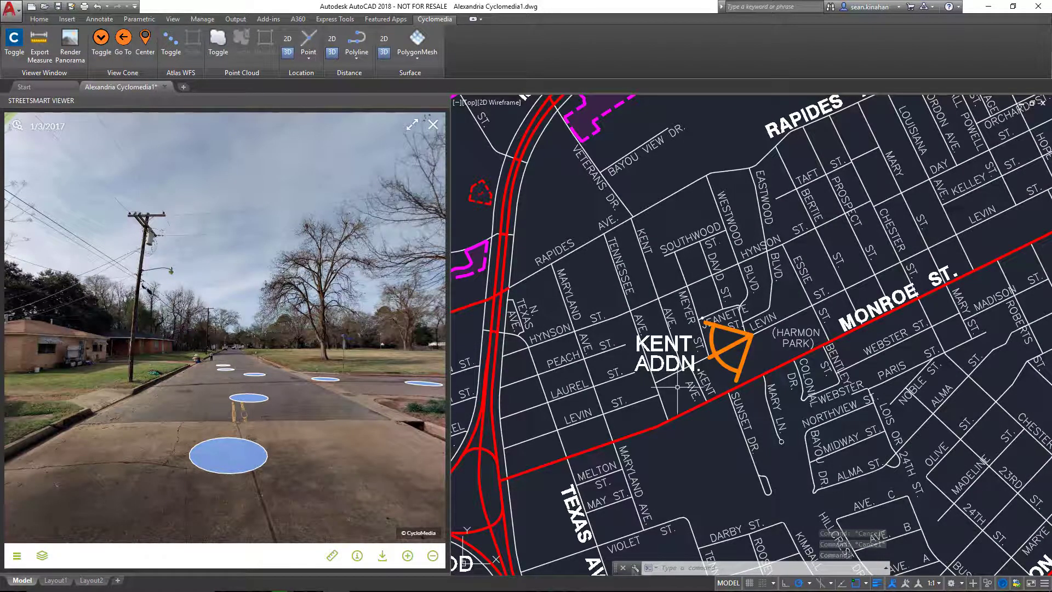
# Center the view cone at the intersection of Schnack St. and Harris St. on the map.
pyautogui.moveTo(741, 484)
pyautogui.mouseDown(button='middle')
pyautogui.moveTo(699, 455)
pyautogui.moveTo(660, 371)
pyautogui.mouseUp(button='middle')
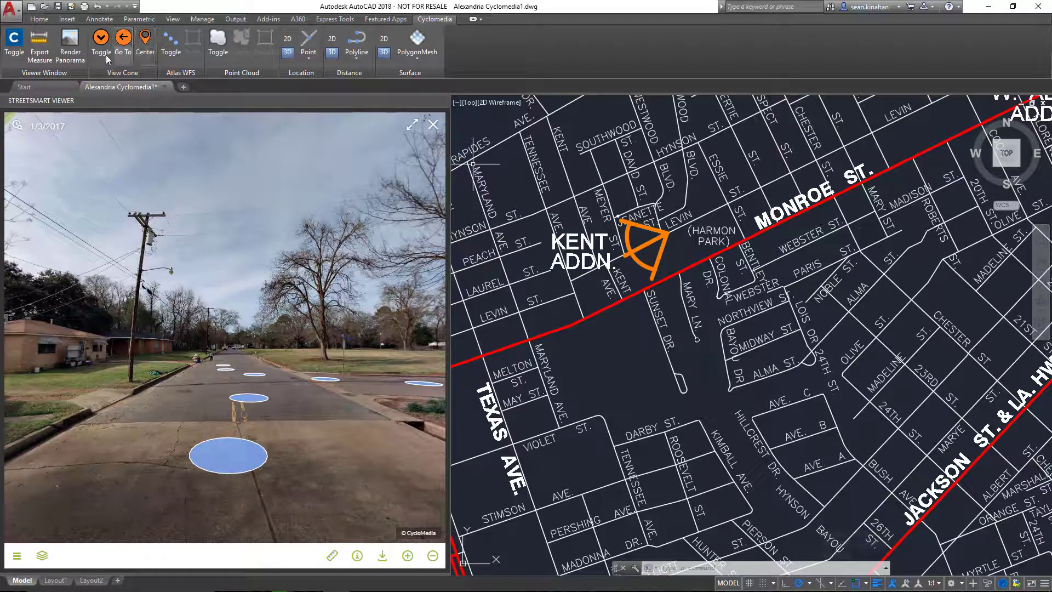
pyautogui.moveTo(679, 452); pyautogui.dragTo(608, 306, button='middle')
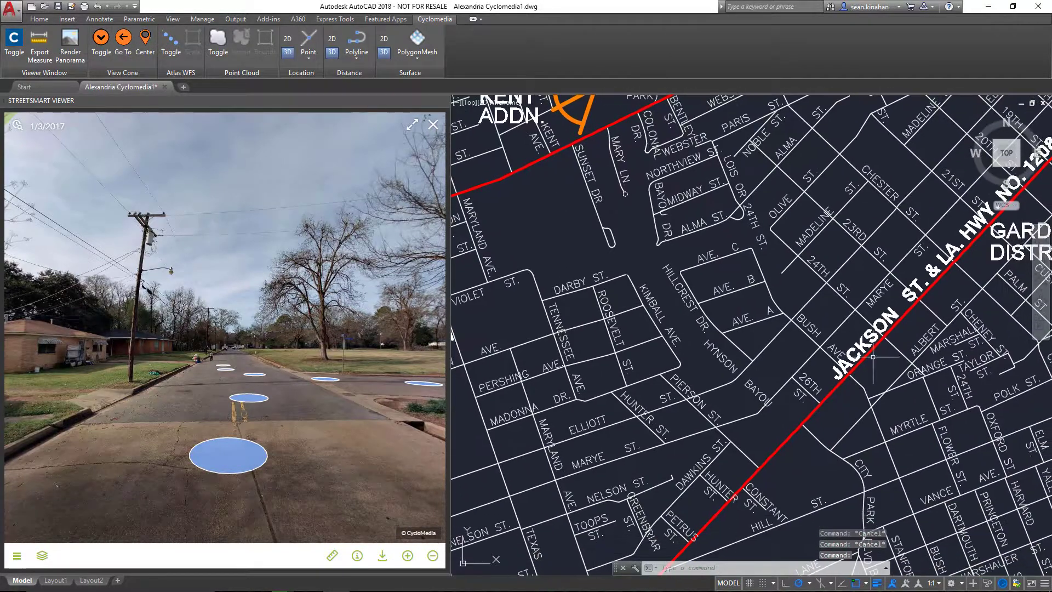
pyautogui.moveTo(861, 341); pyautogui.dragTo(704, 296, button='middle')
pyautogui.moveTo(877, 322); pyautogui.dragTo(595, 308, button='middle')
pyautogui.moveTo(907, 378); pyautogui.dragTo(683, 320, button='middle')
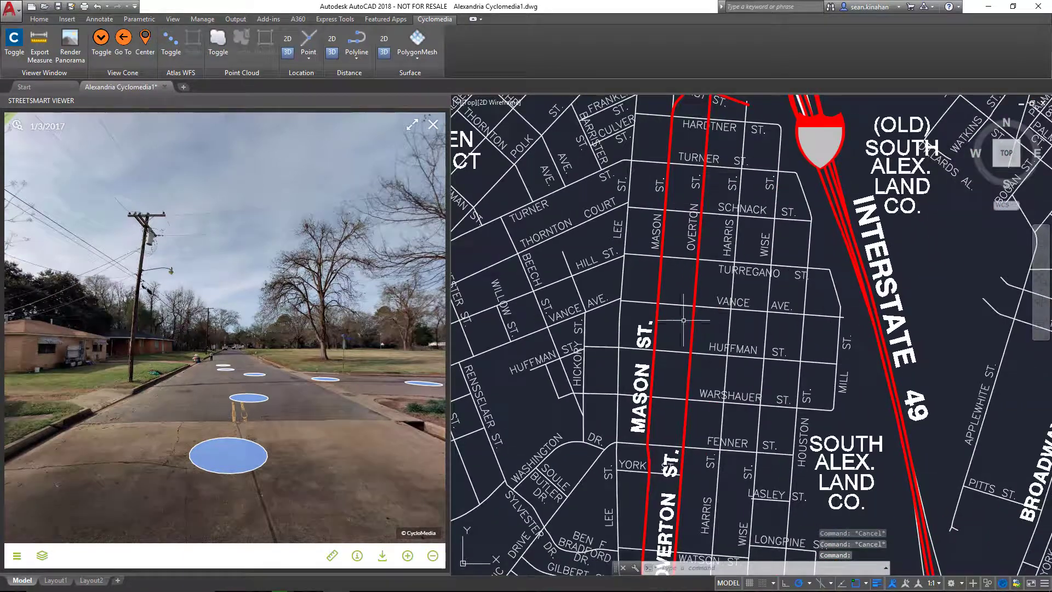
pyautogui.scroll(2, 691, 272)
pyautogui.moveTo(804, 260); pyautogui.dragTo(738, 324, button='middle')
pyautogui.scroll(2, 712, 326)
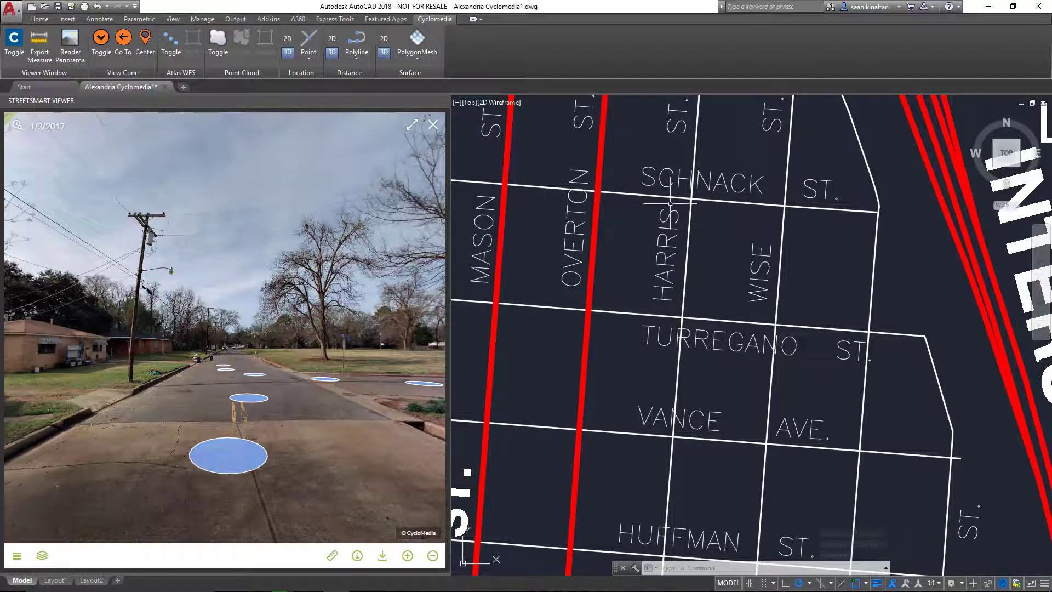
pyautogui.moveTo(669, 204); pyautogui.dragTo(718, 339, button='middle')
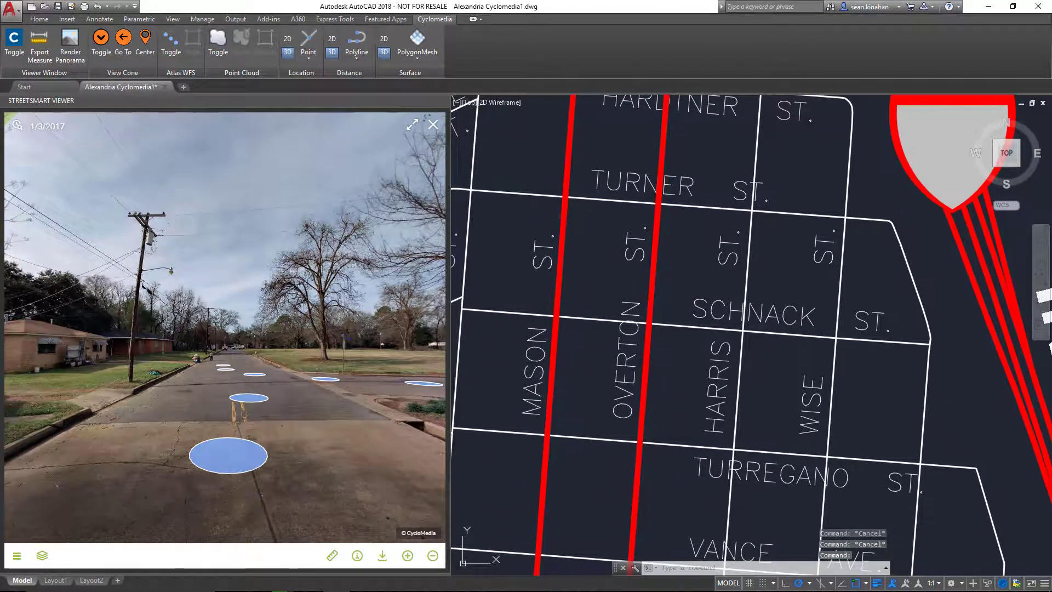
pyautogui.click(147, 40)
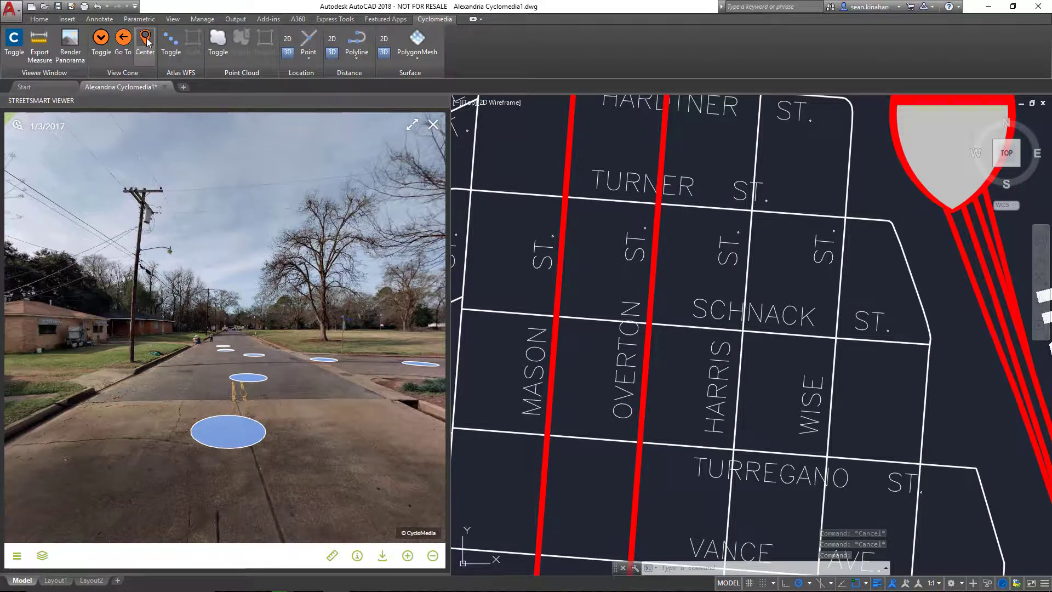
pyautogui.click(730, 351)
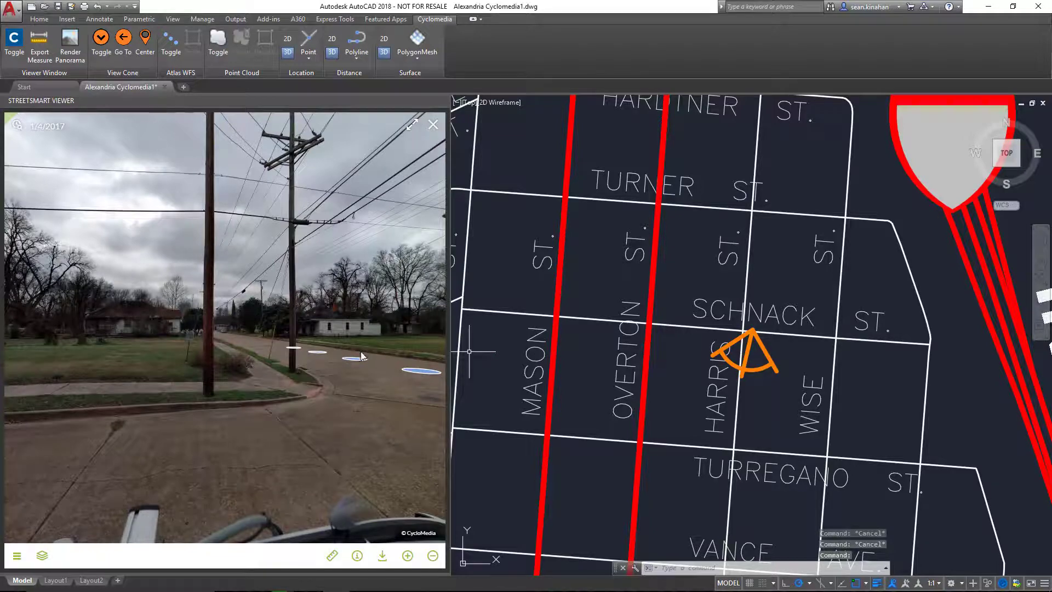
# Look around the Schnack St. intersection in the panorama and close the StreetSmart viewer window.
pyautogui.moveTo(360, 350); pyautogui.dragTo(25, 338)
pyautogui.moveTo(255, 340); pyautogui.dragTo(317, 337)
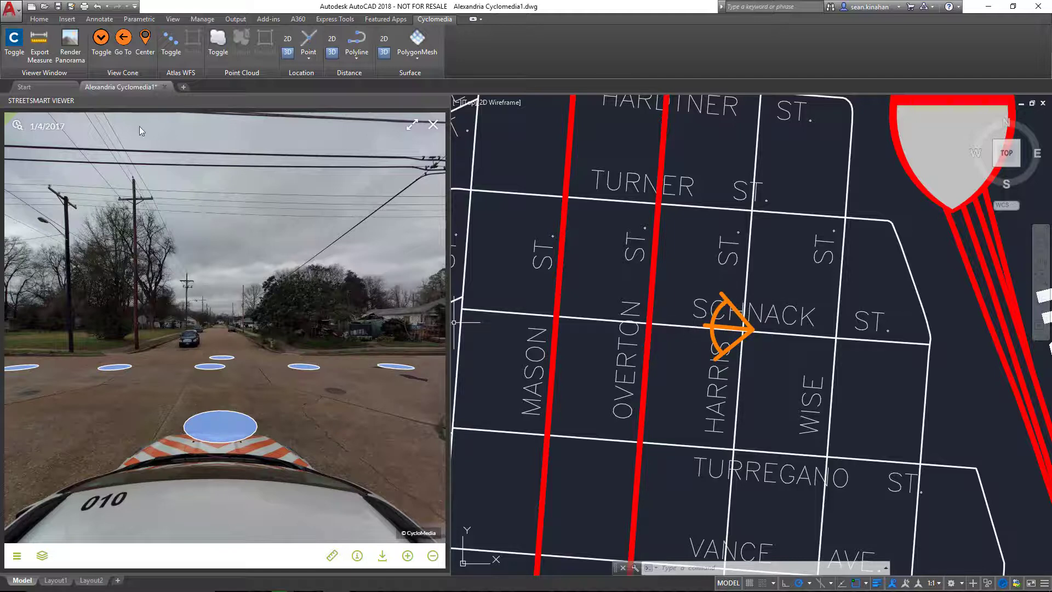
pyautogui.click(225, 356)
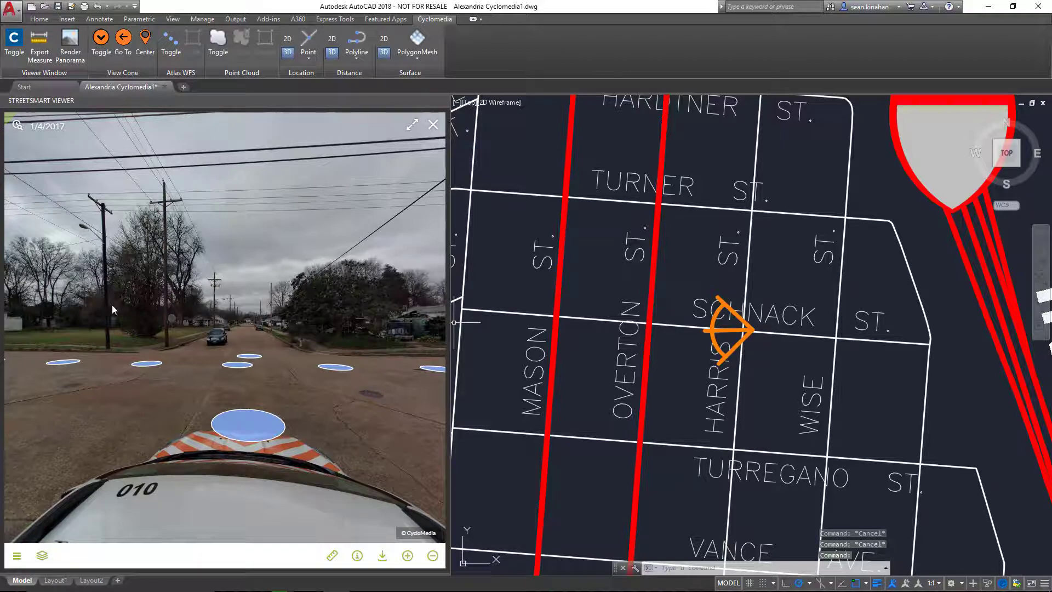
pyautogui.moveTo(112, 304); pyautogui.dragTo(423, 345)
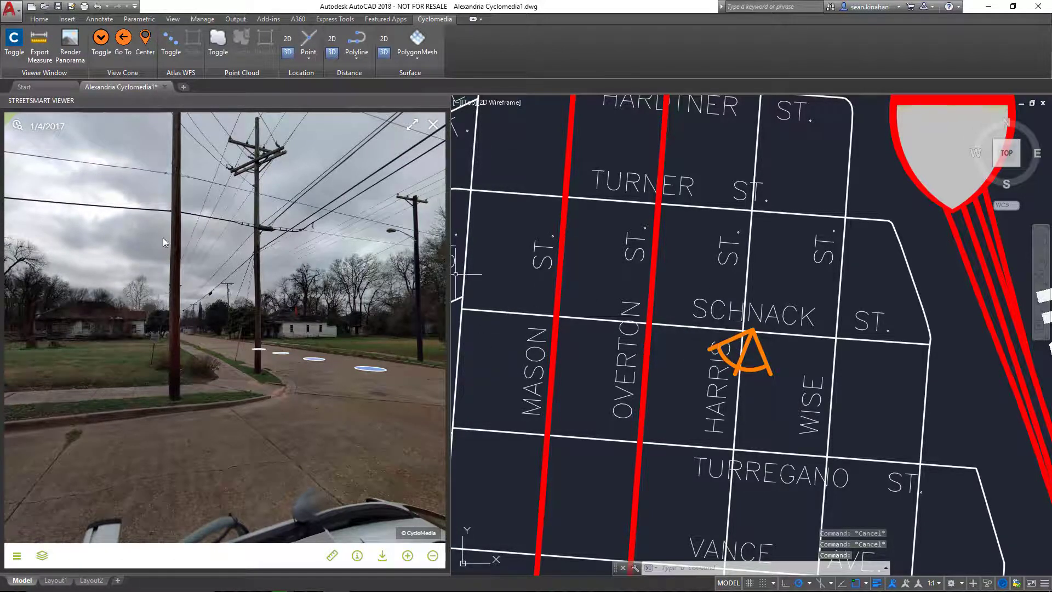
pyautogui.click(14, 37)
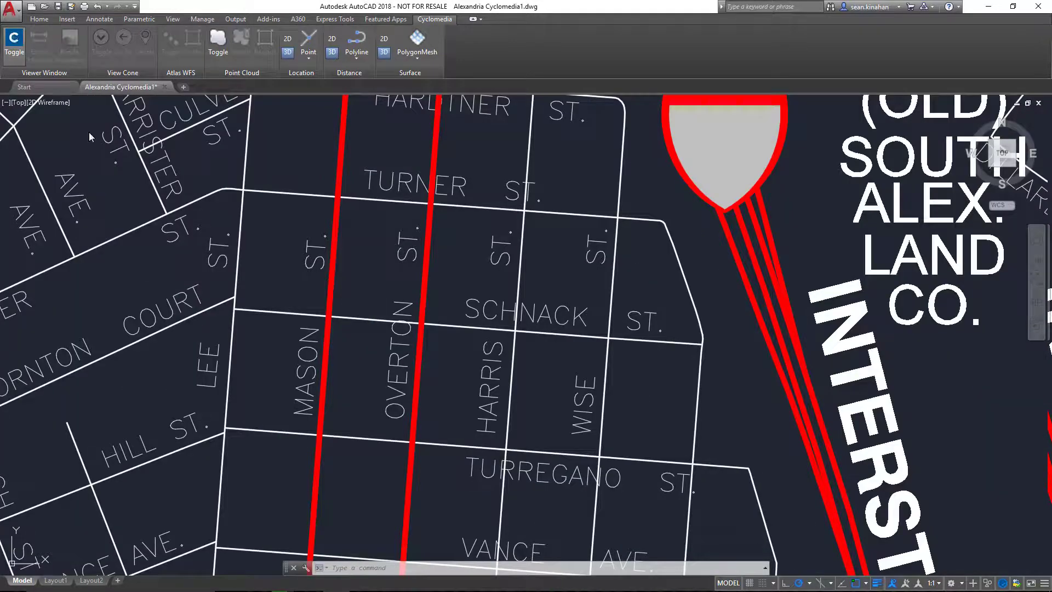